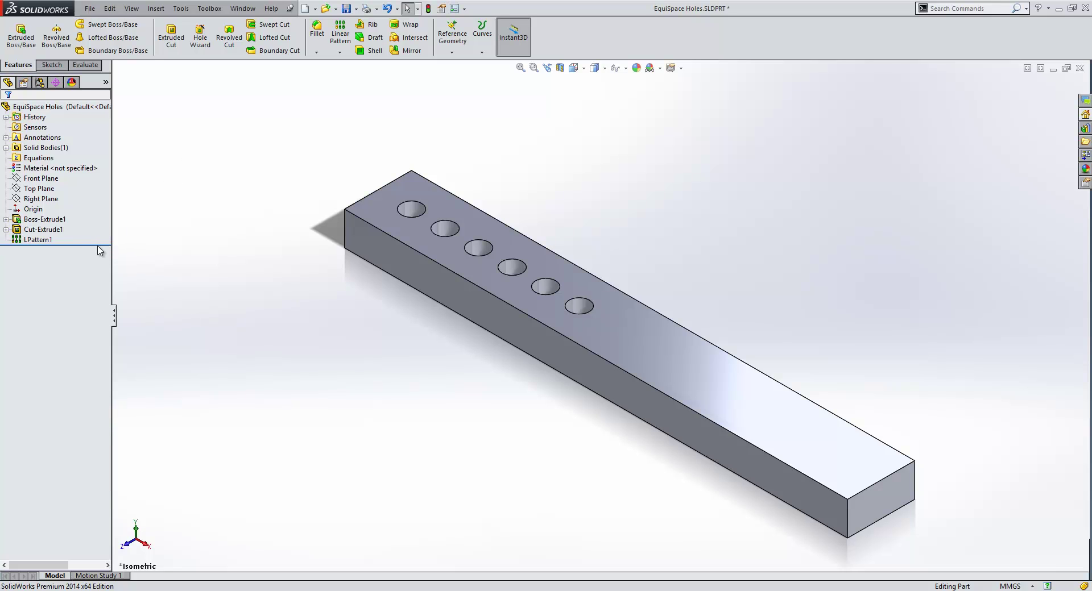
Roll back to the plain bar and show the extrusion, hole and LPattern1 spacing and count dimensions
left_click_drag(106, 244, 61, 245)
left_click(427, 285)
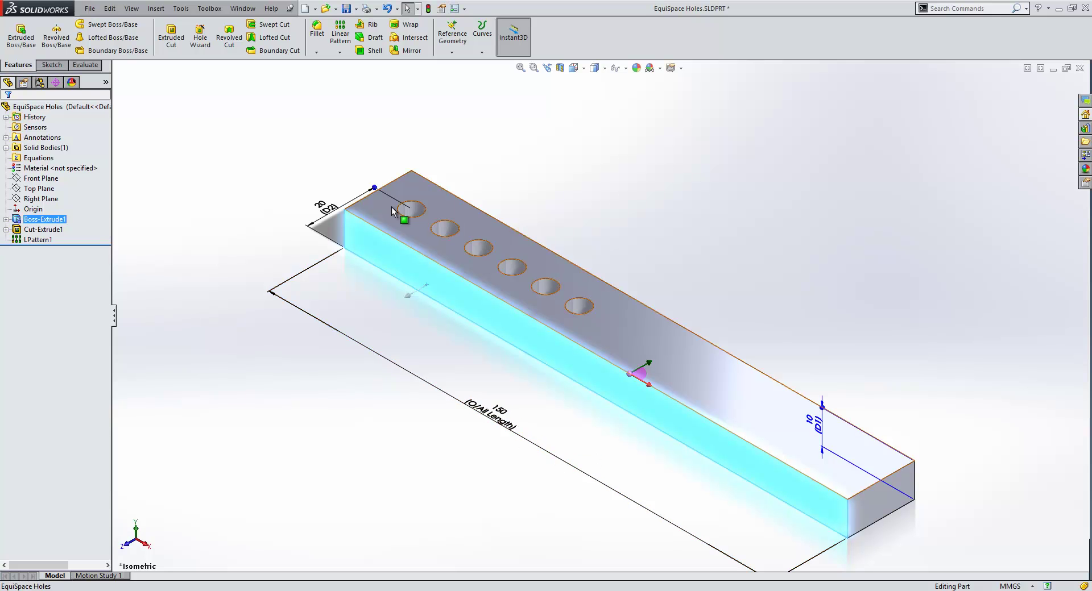
left_click(422, 215)
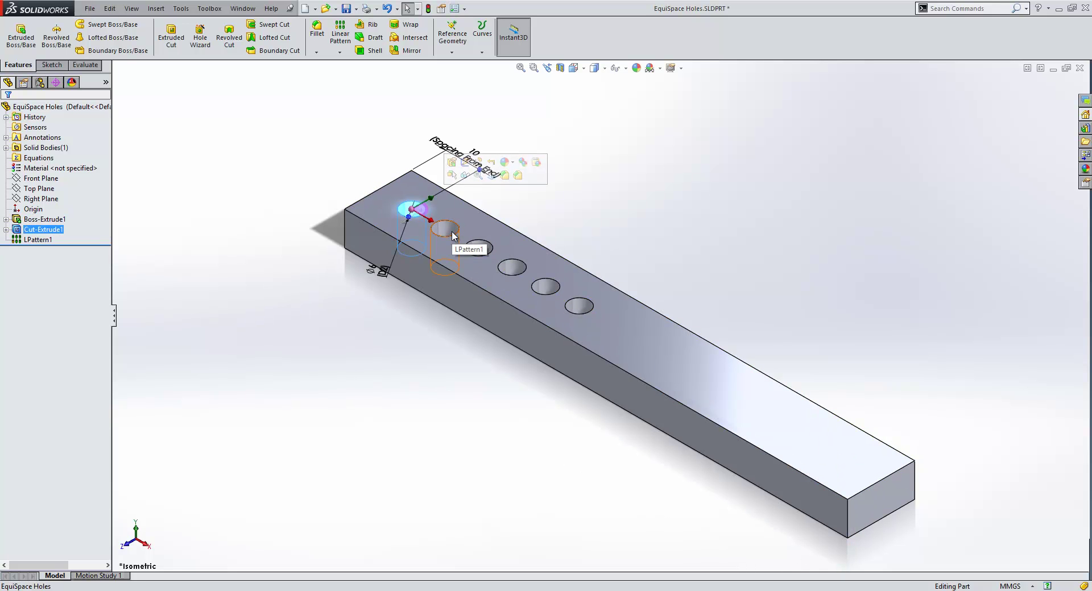
left_click(453, 236)
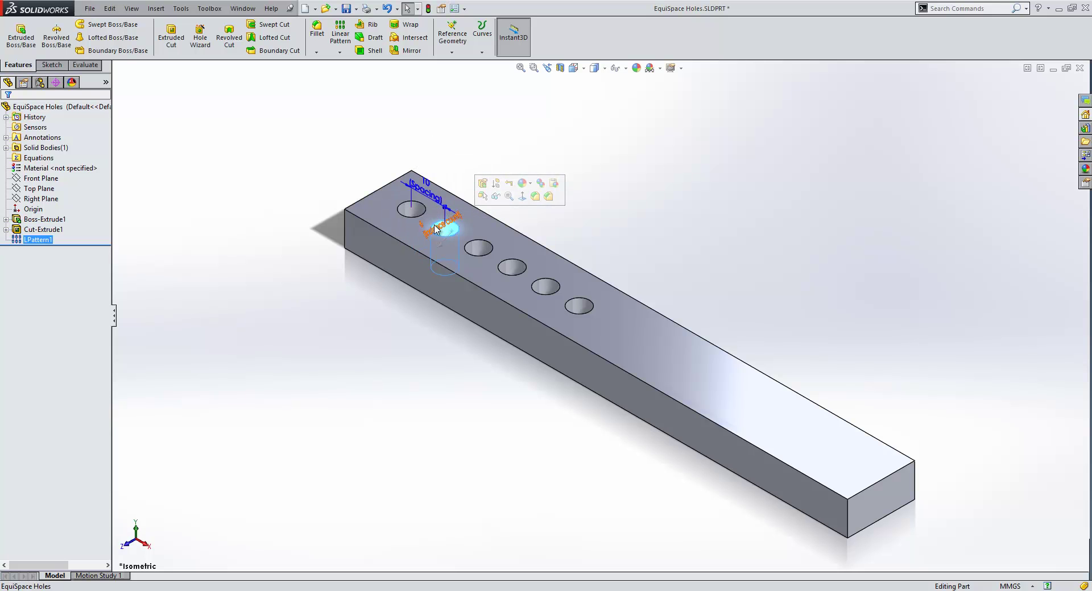
left_click(374, 326)
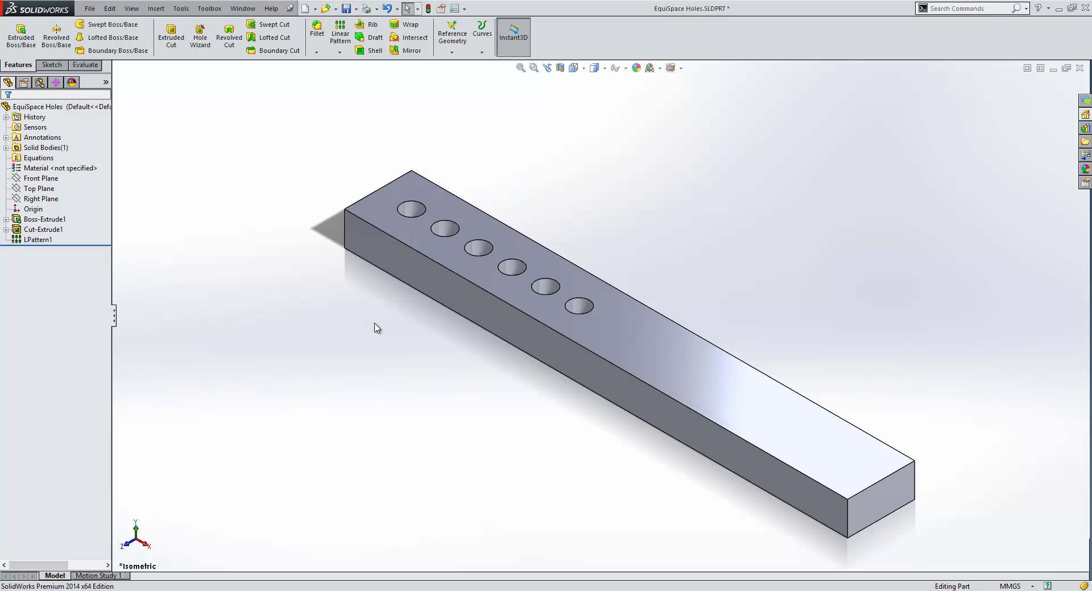
left_click(443, 236)
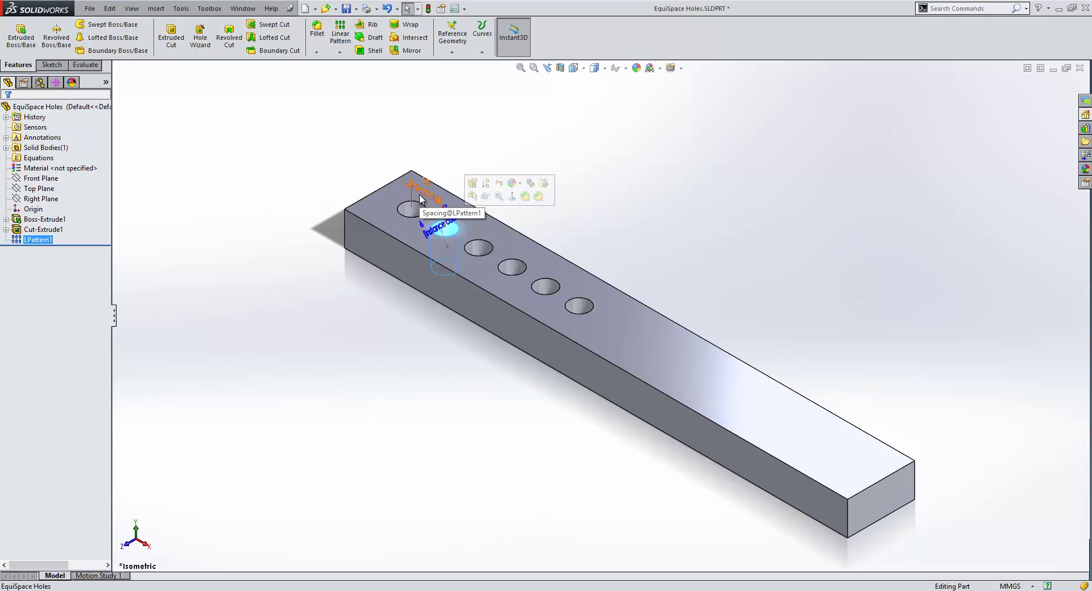
Begin the Spacing equation as =( referencing the bar's O/All Length@Sketch1 dimension
double_click(420, 198)
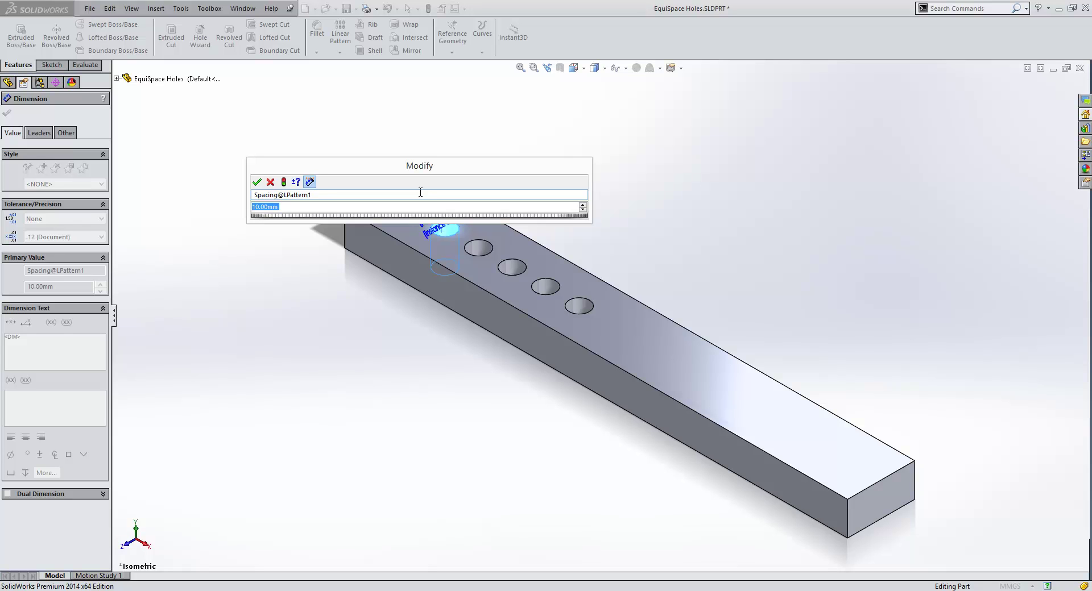
type("=")
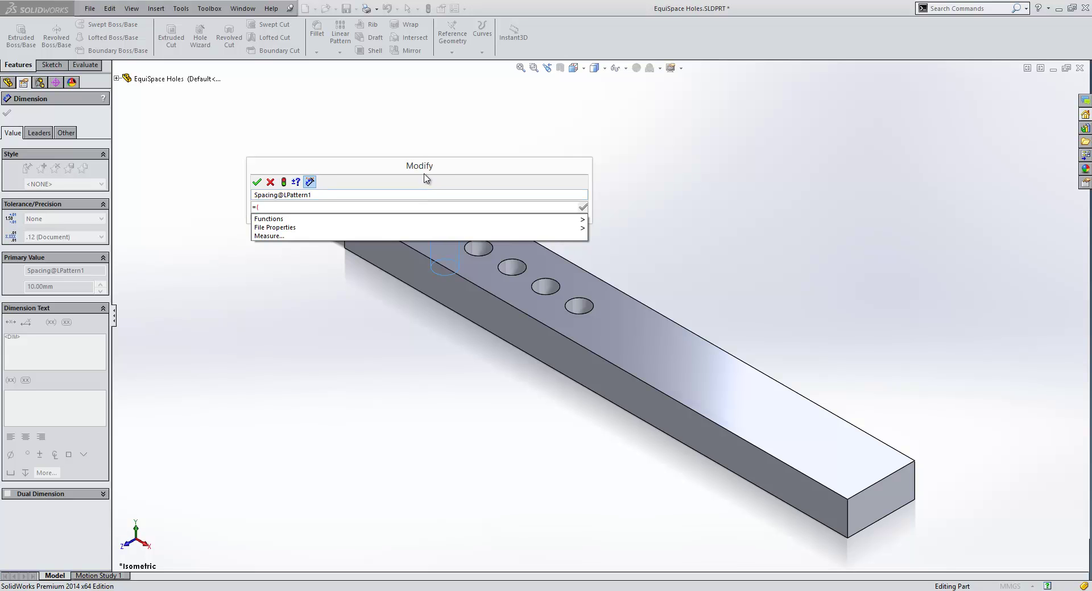
type("(")
left_click(417, 272)
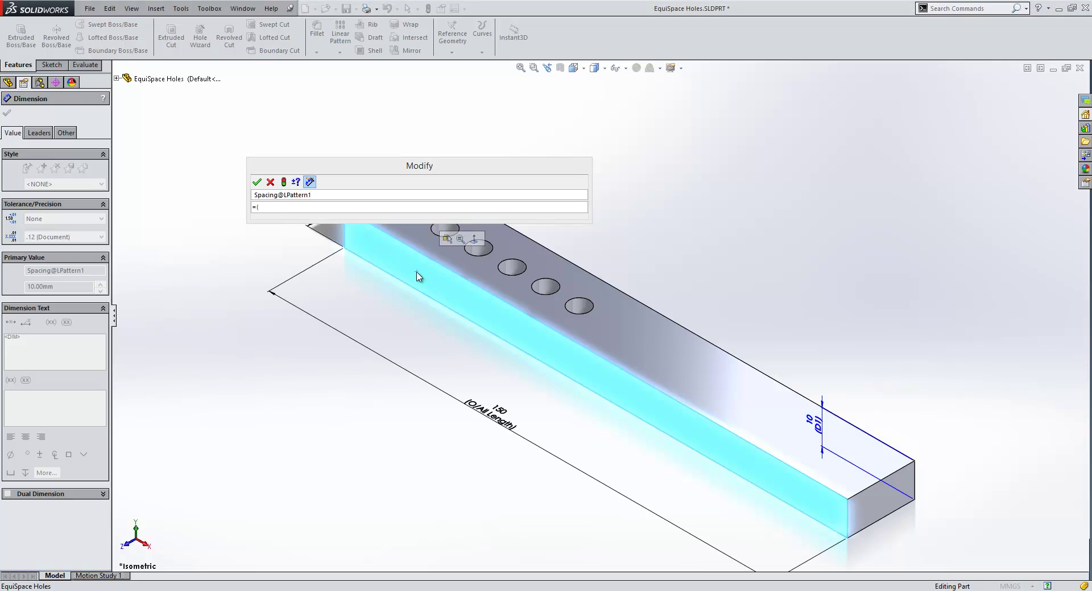
left_click(489, 422)
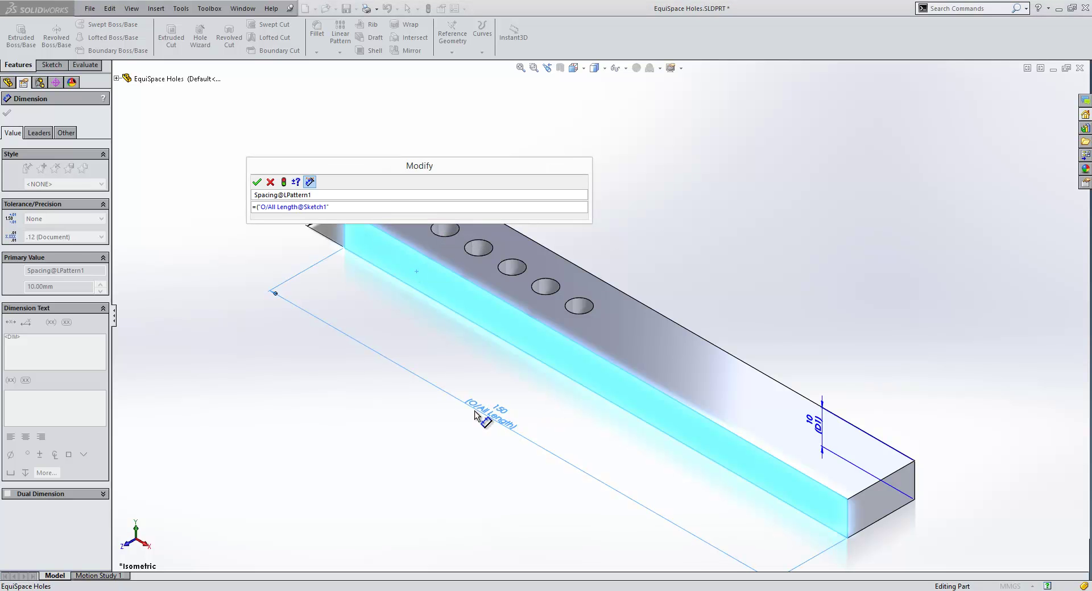
Extend the equation with -( and move the Modify dialog off the model
type("-")
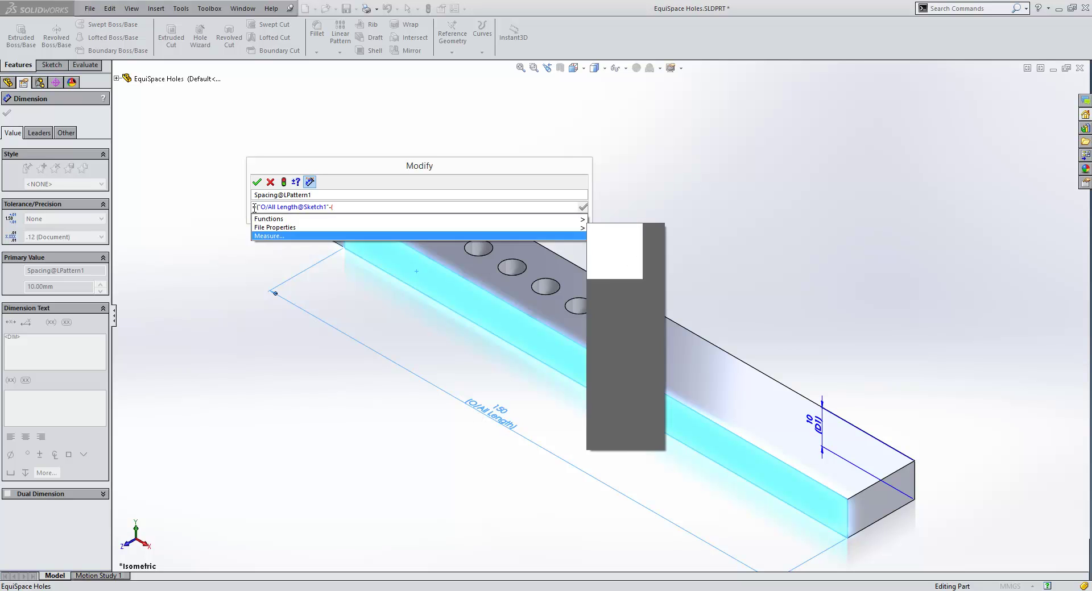
left_click(392, 169)
left_click_drag(386, 167, 282, 99)
type("(")
left_click(441, 227)
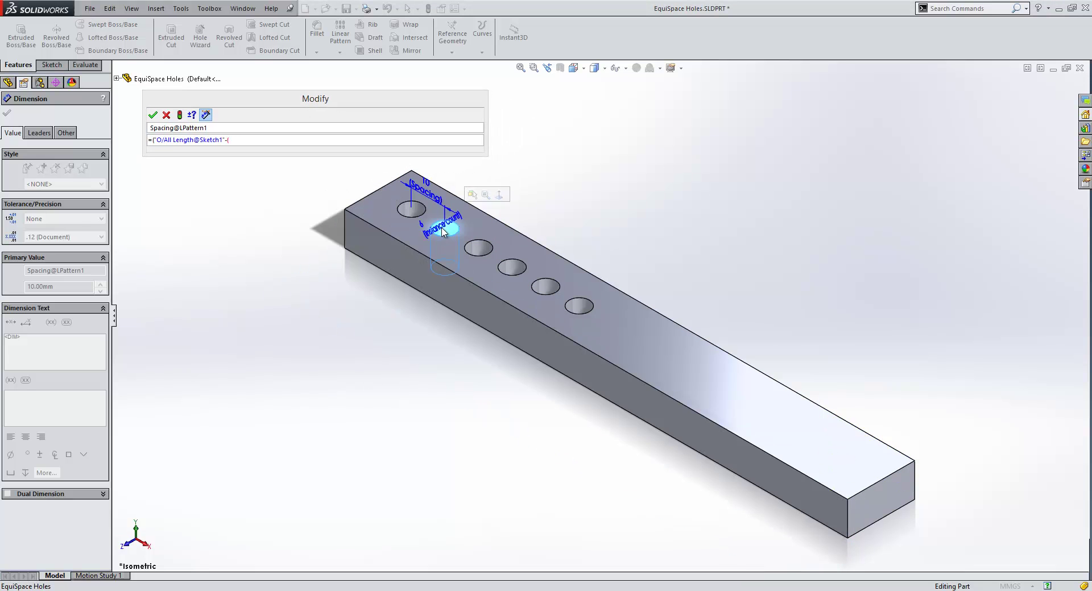
Subtract Spacing From End@Sketch2 multiplied by 2 in the equation
left_click(409, 209)
left_click(482, 171)
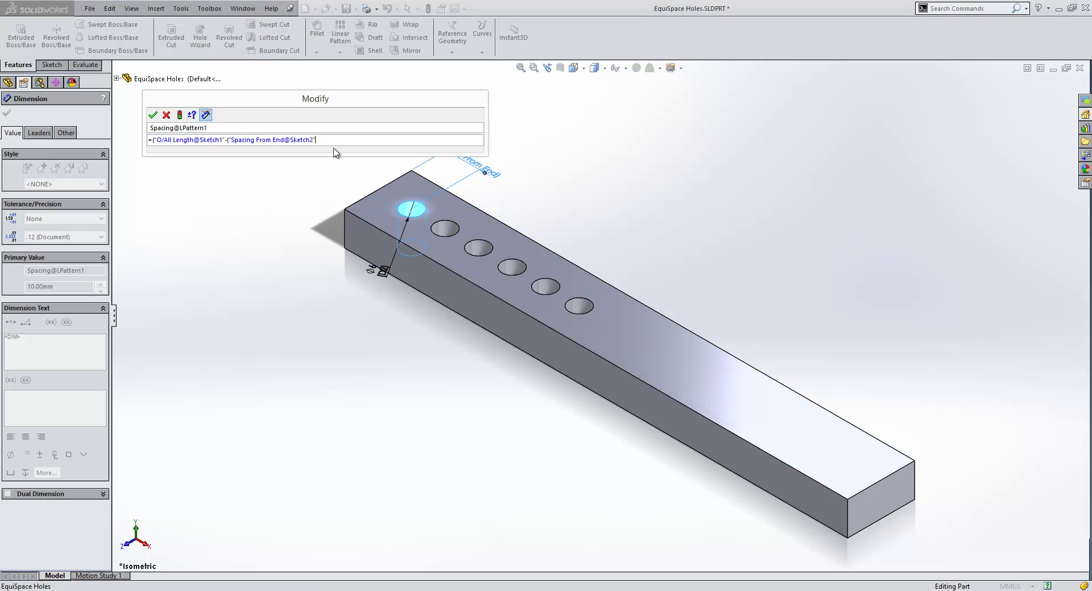
type("*2))/")
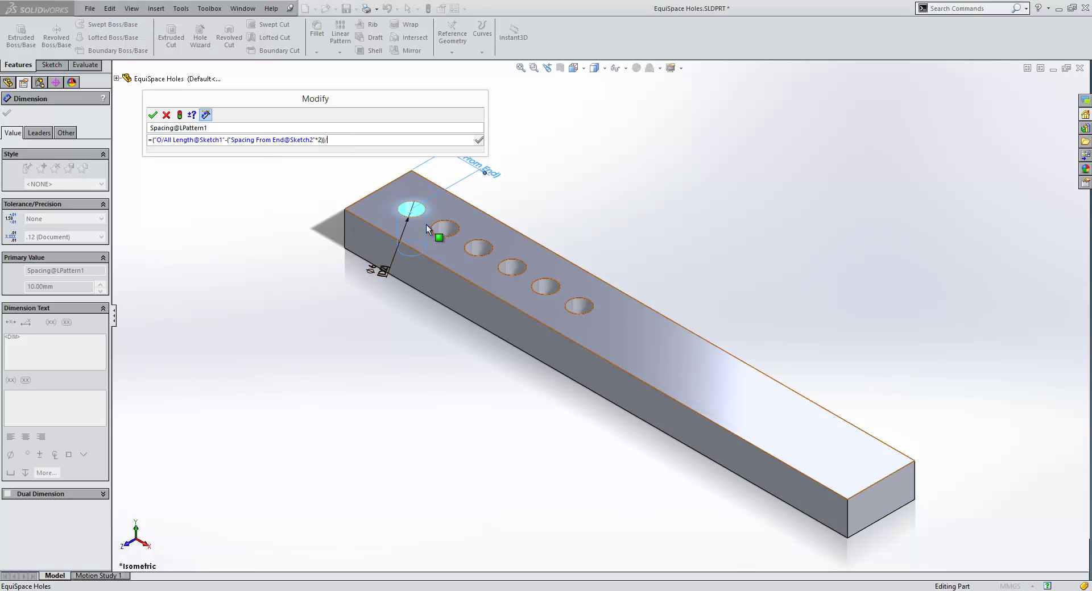
Divide by Instance count@LPattern1 minus 1 and accept the finished equation
left_click(445, 229)
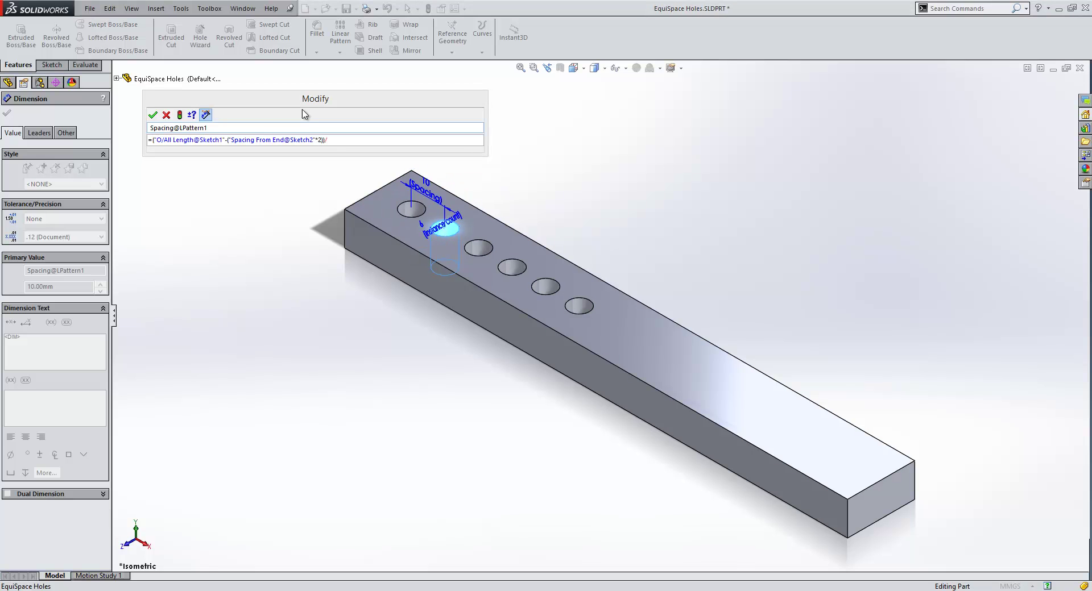
left_click(328, 141)
type("/")
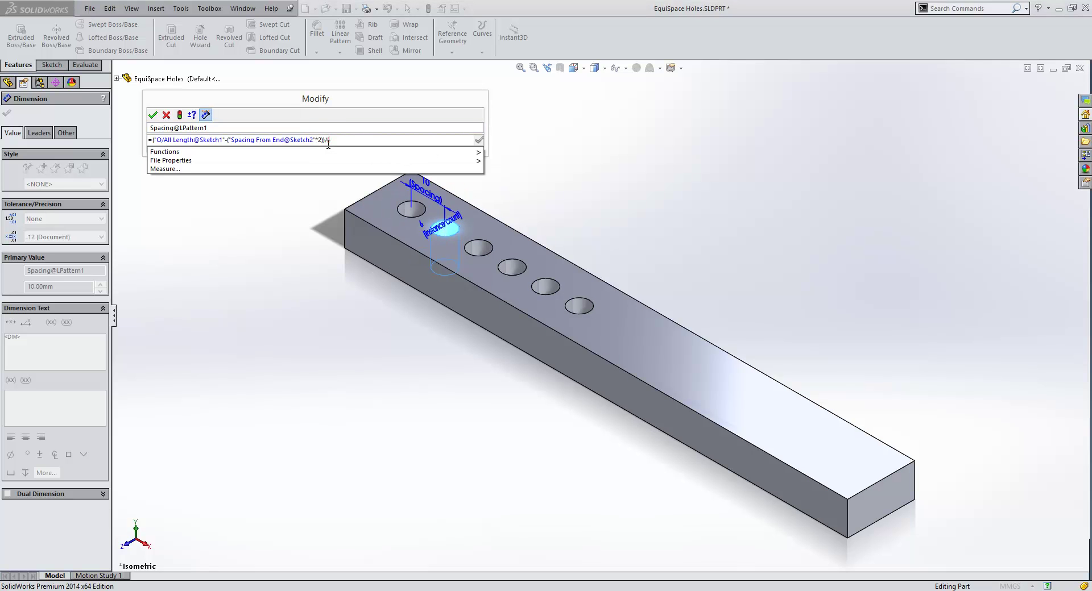
left_click(426, 226)
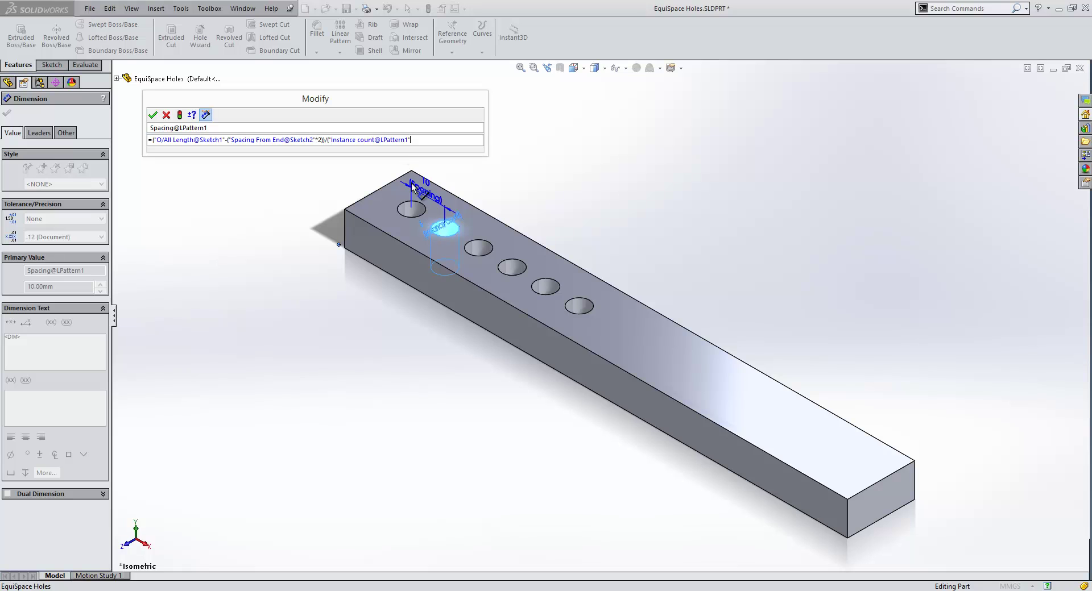
type("-1")
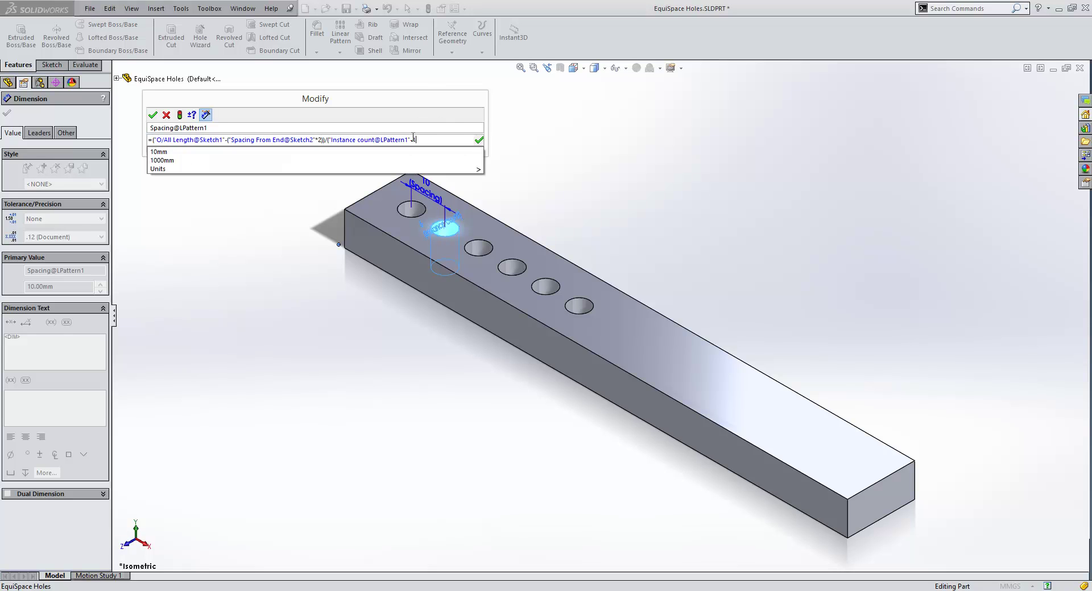
type(")")
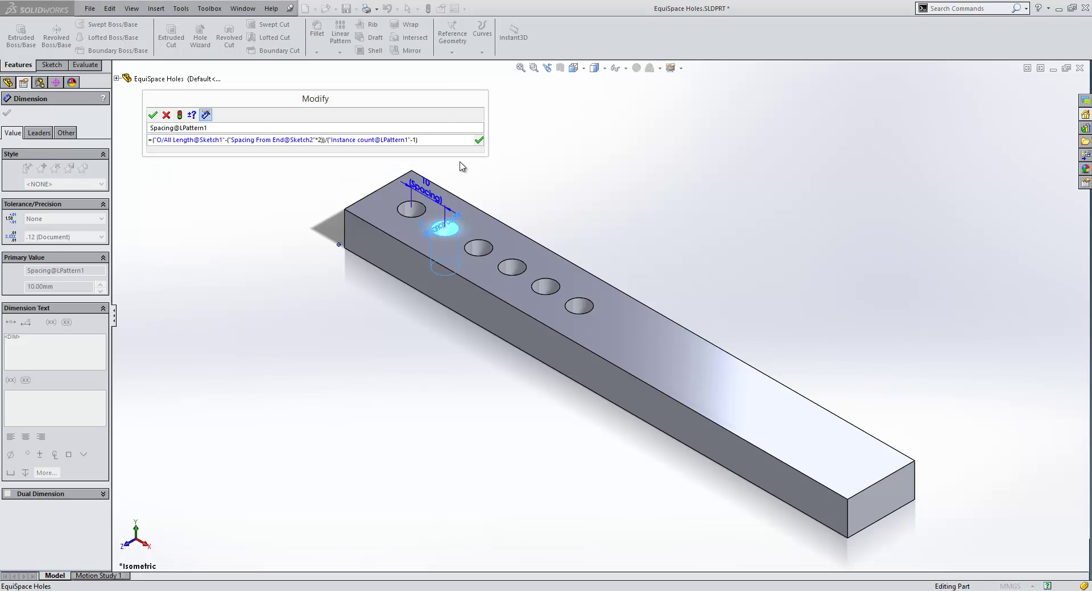
left_click(480, 140)
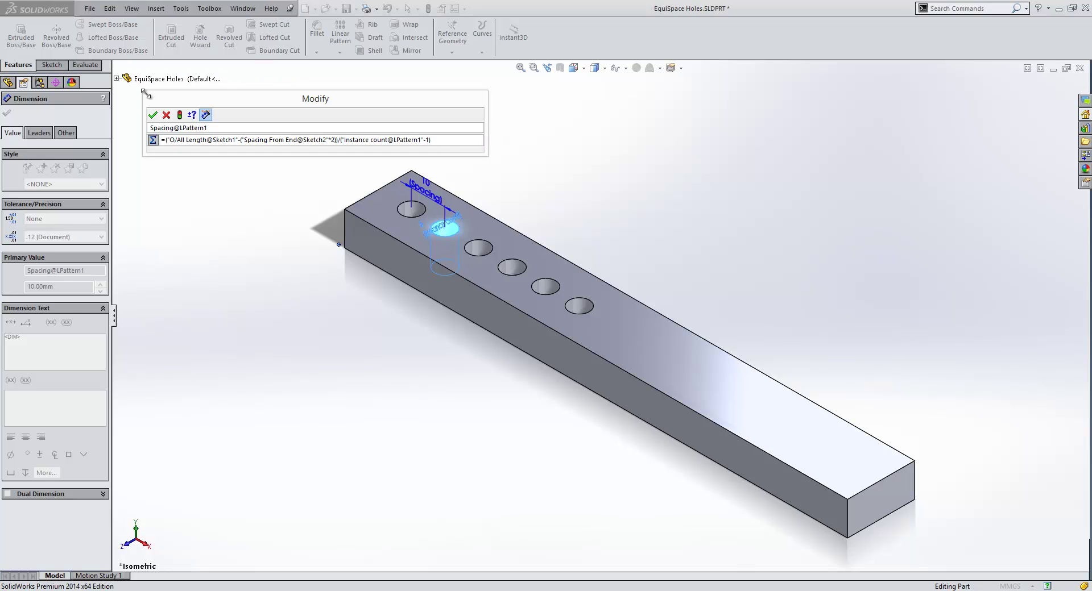
Apply the spacing equation and rebuild so the six holes span the bar
left_click(152, 115)
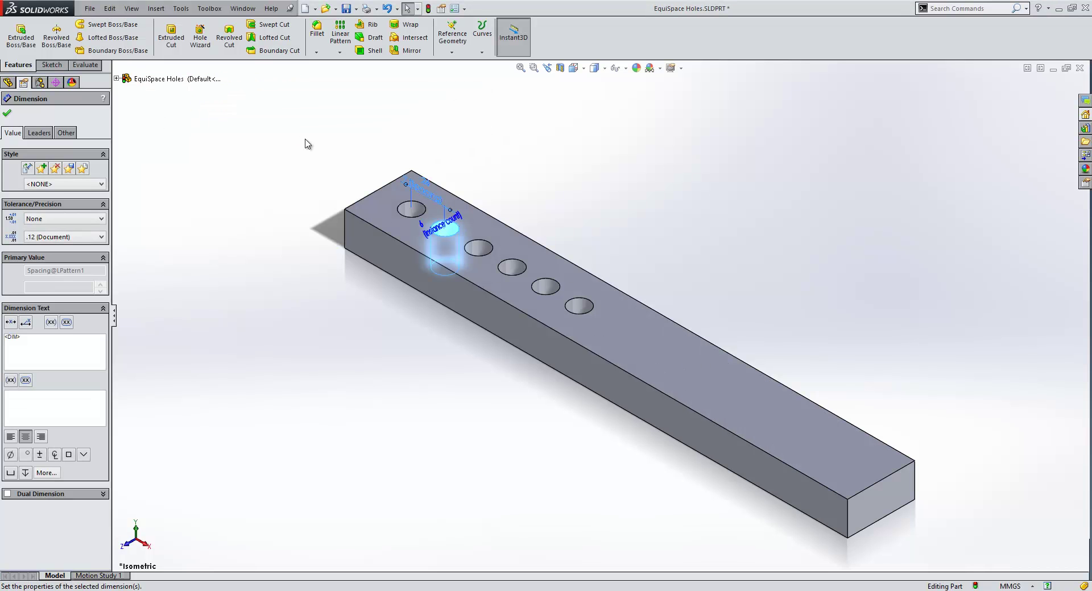
left_click(305, 143)
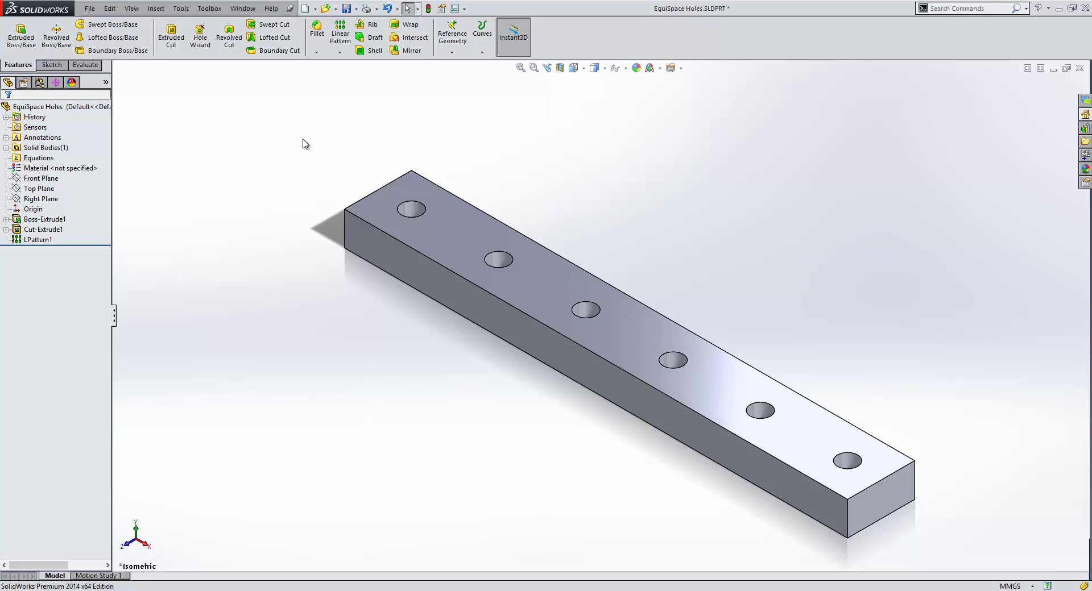
Resize the bar's 150 length to 121.52 and 161, confirming the holes stay evenly spaced
left_click(526, 291)
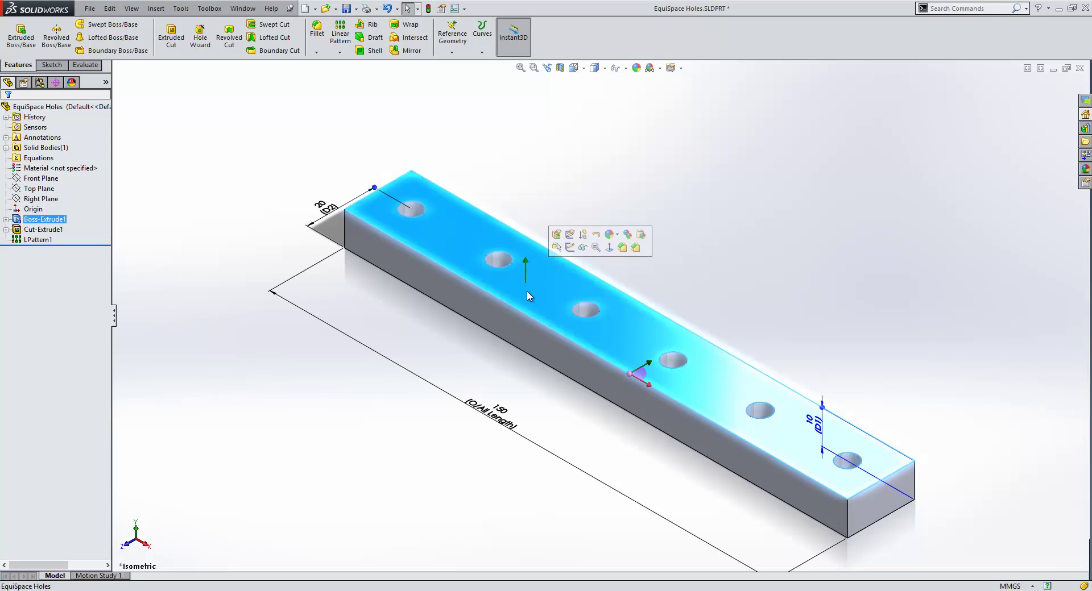
key("z")
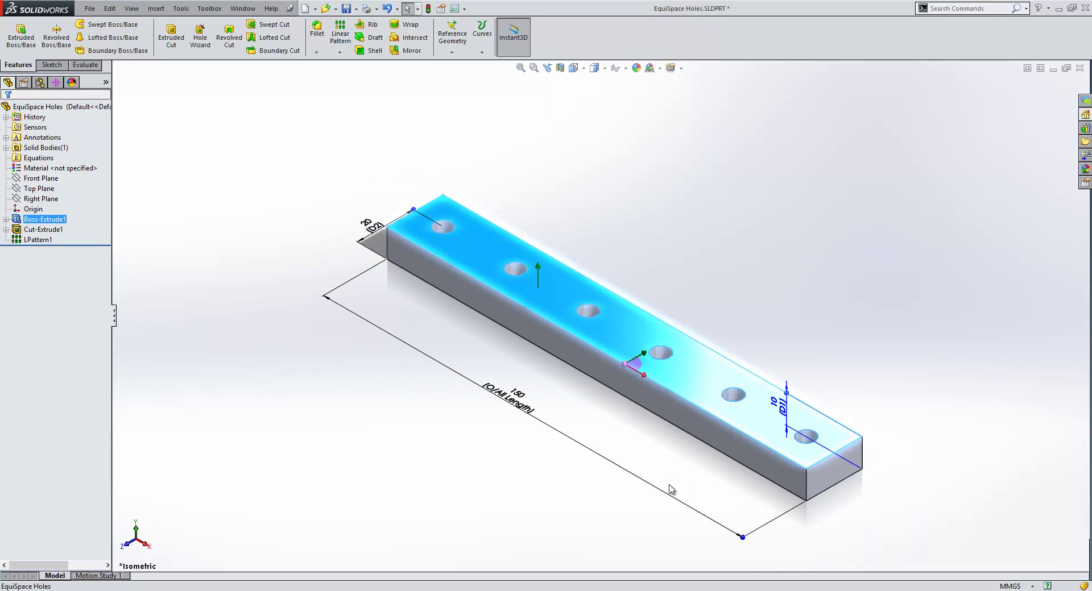
mouse_move(743, 536)
left_mouse_down()
mouse_move(768, 554)
mouse_move(648, 509)
mouse_move(759, 563)
mouse_move(732, 548)
left_mouse_up()
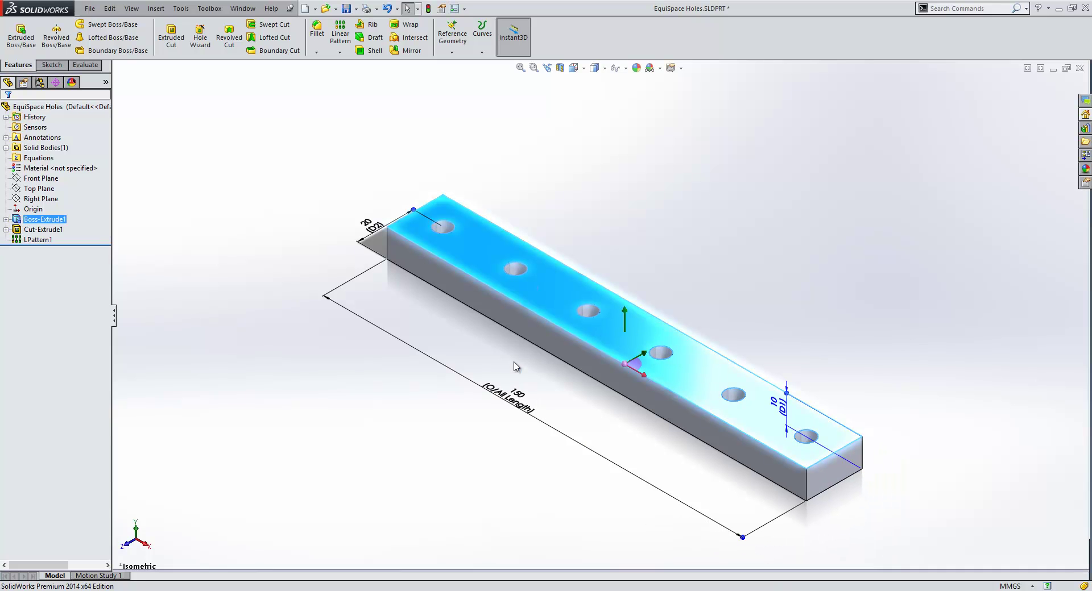
Change LPattern1's instance count to 8 and deselect the pattern
left_click(522, 276)
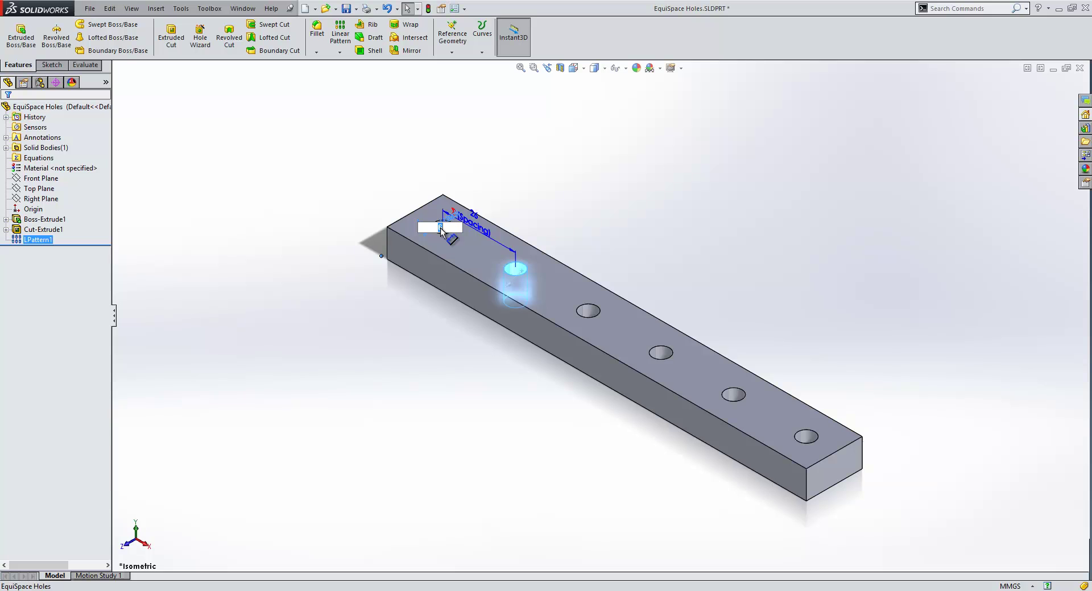
type("8")
key("Return")
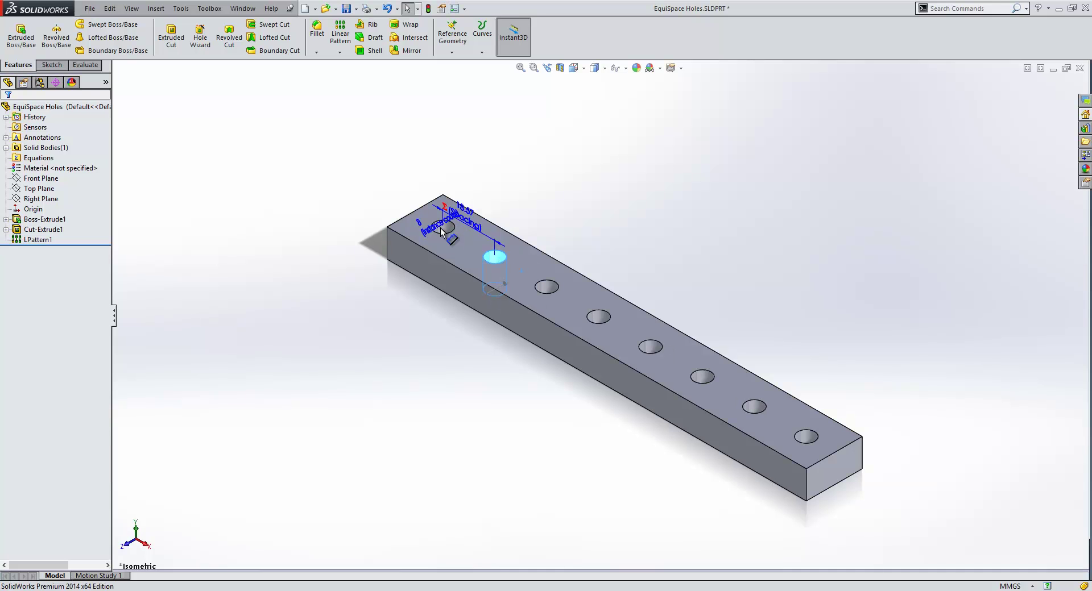
left_click(577, 163)
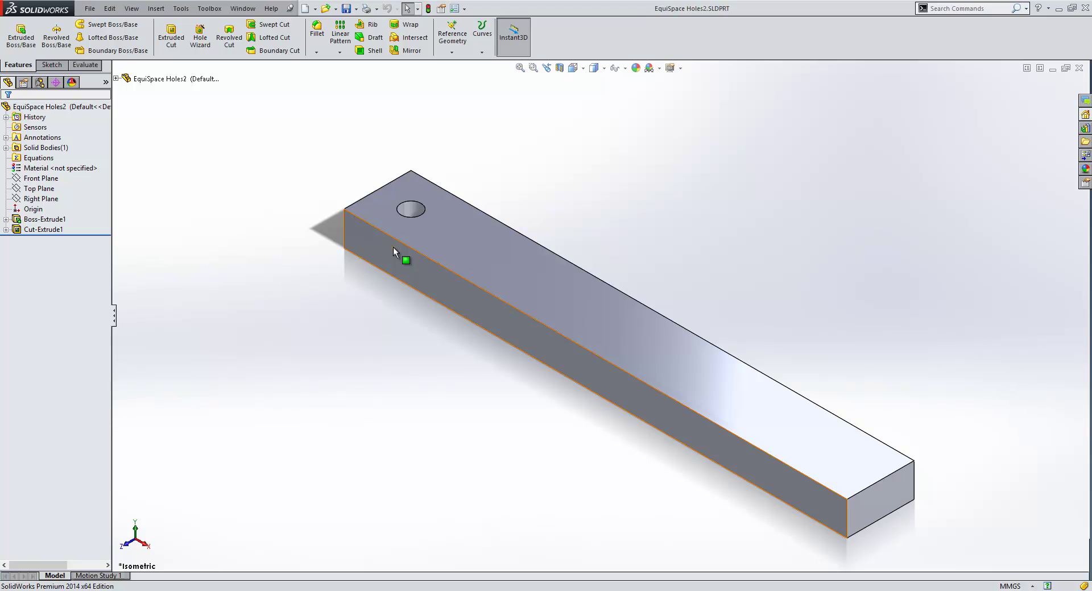
left_click(411, 213)
left_click(272, 151)
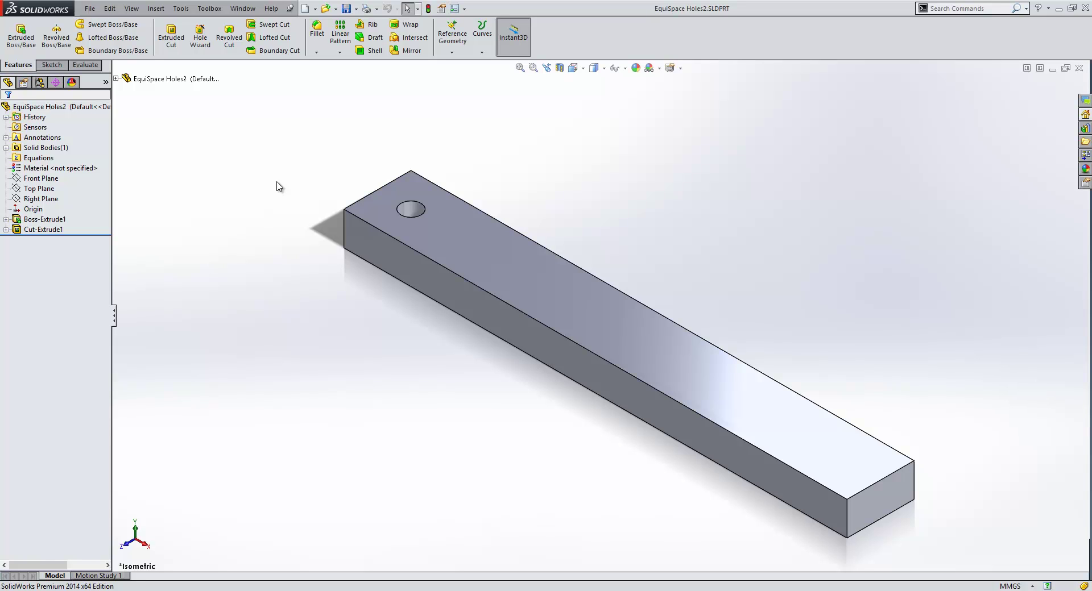
Sketch a line on the top face from the hole centre toward the far end
right_click(428, 234)
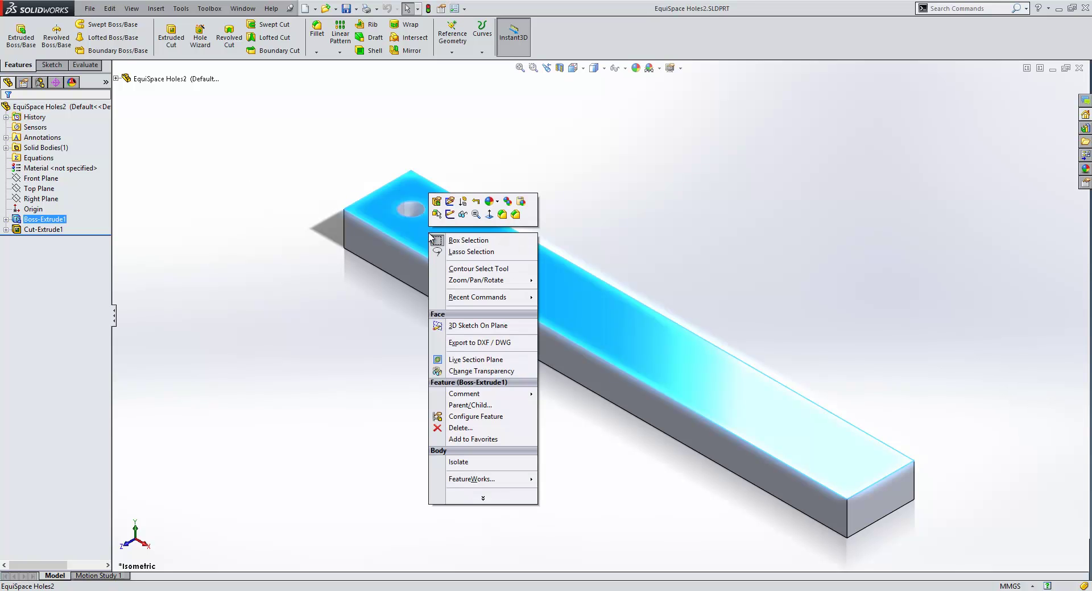
left_click(450, 219)
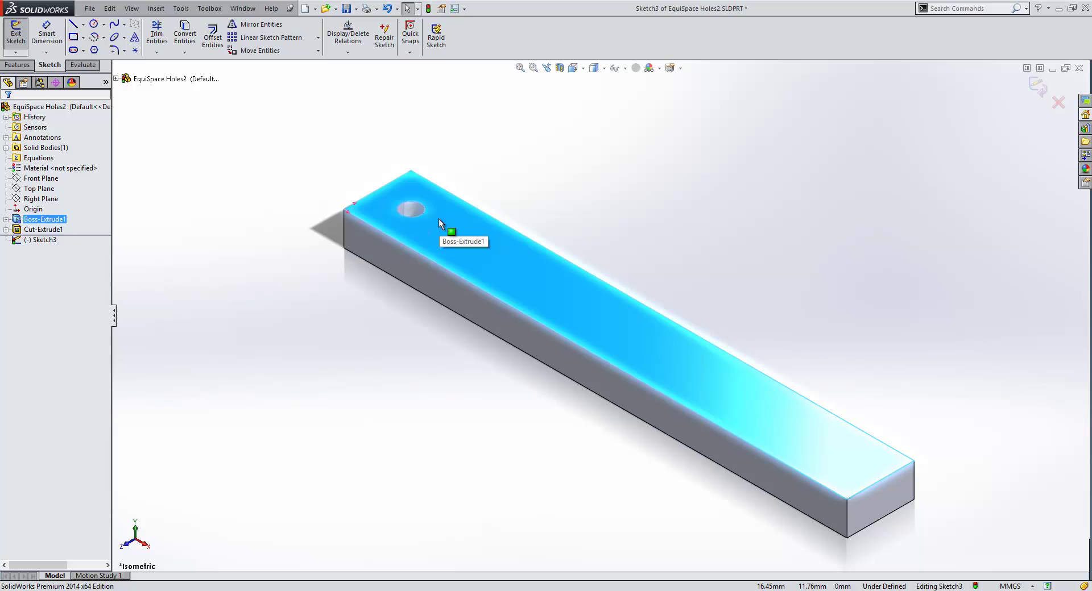
key("s")
left_click(448, 241)
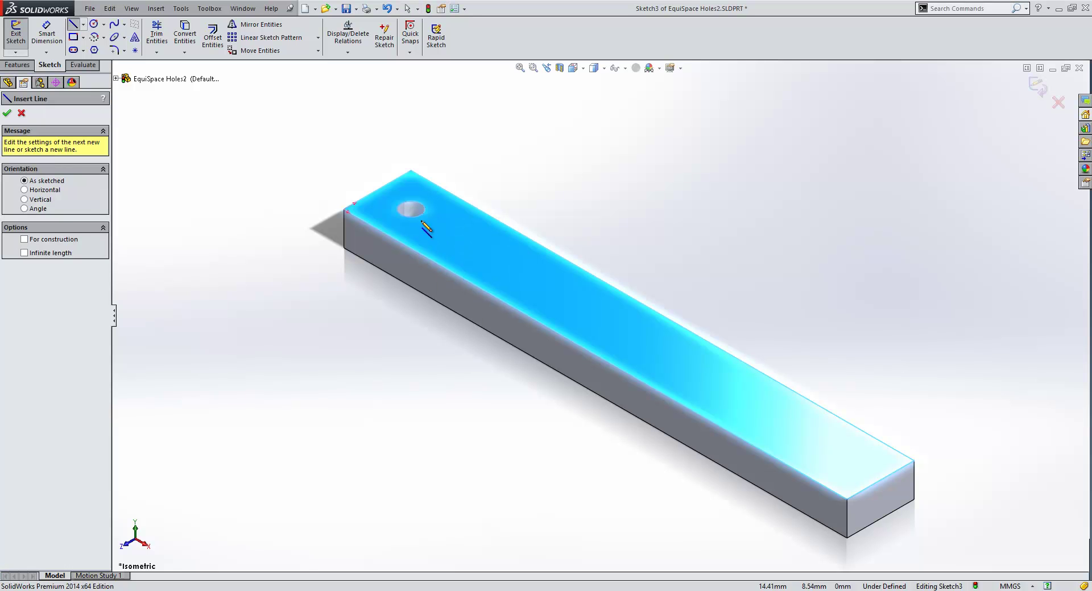
left_click(411, 210)
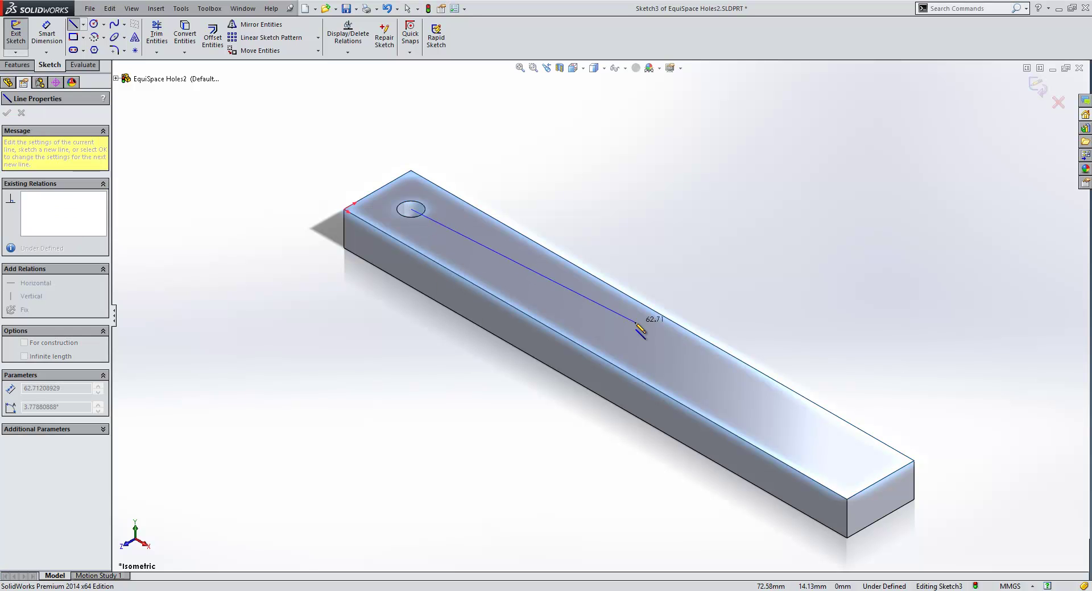
left_click(852, 464)
Dimension the line's endpoint 10 mm from the end edge and exit the sketch
right_click(853, 437)
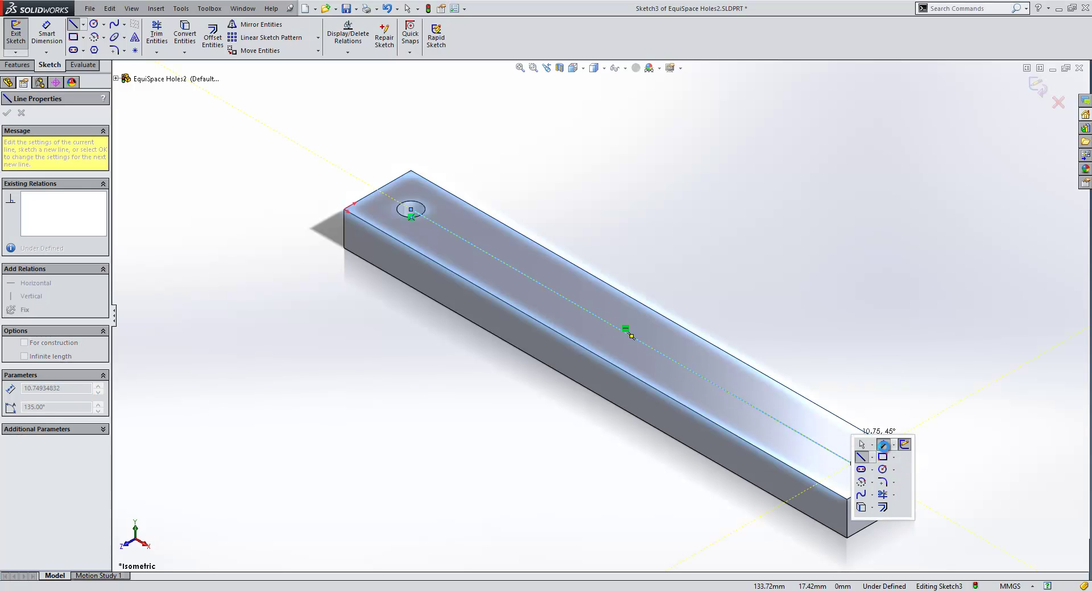
left_click(886, 449)
left_click(891, 482)
left_click(852, 463)
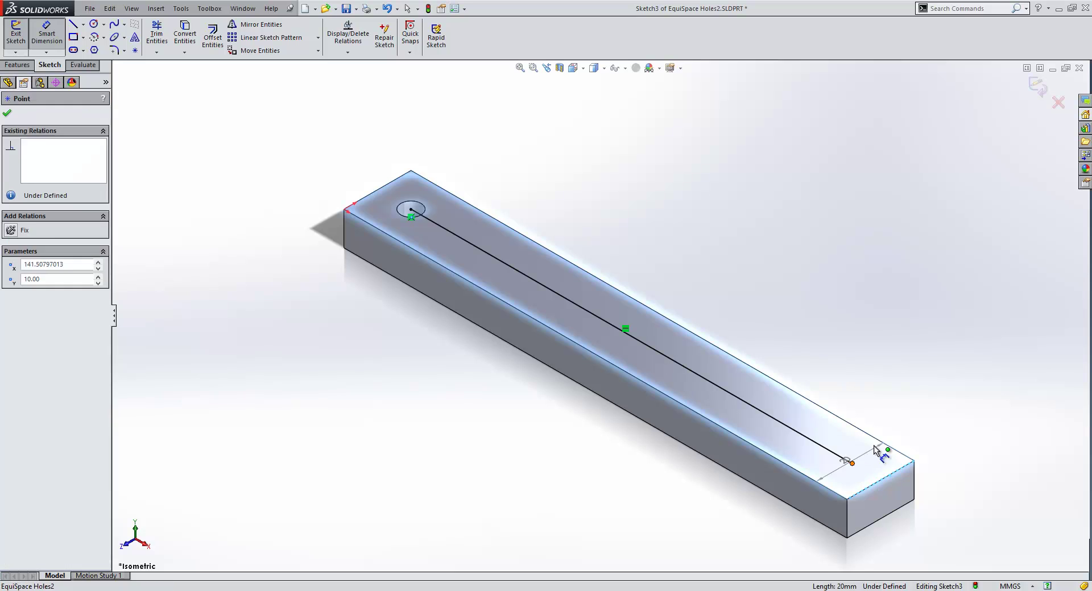
left_click(747, 484)
type("10")
key("Return")
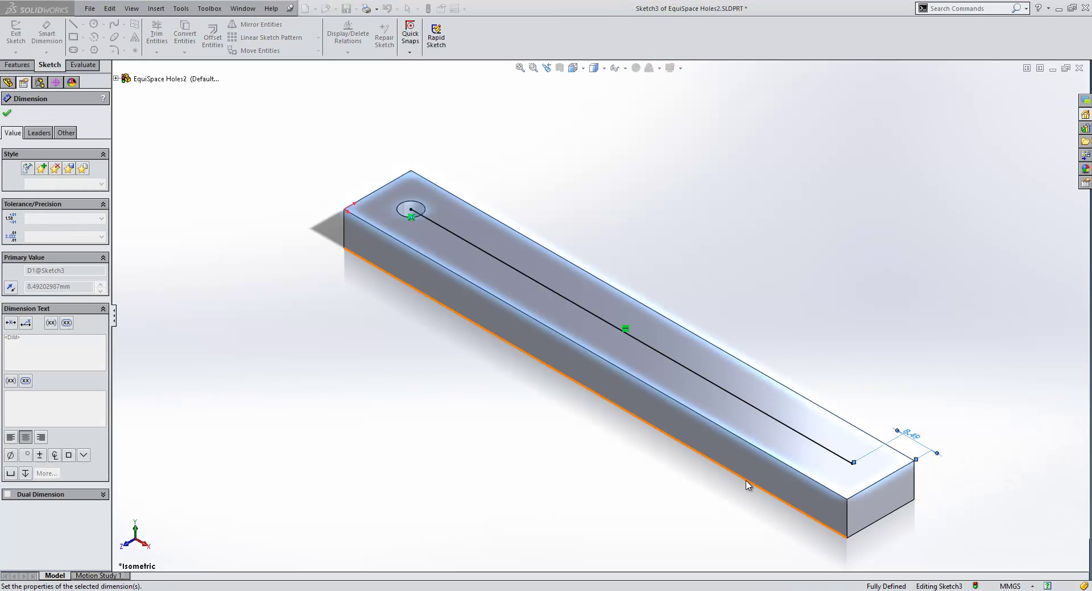
key("Escape")
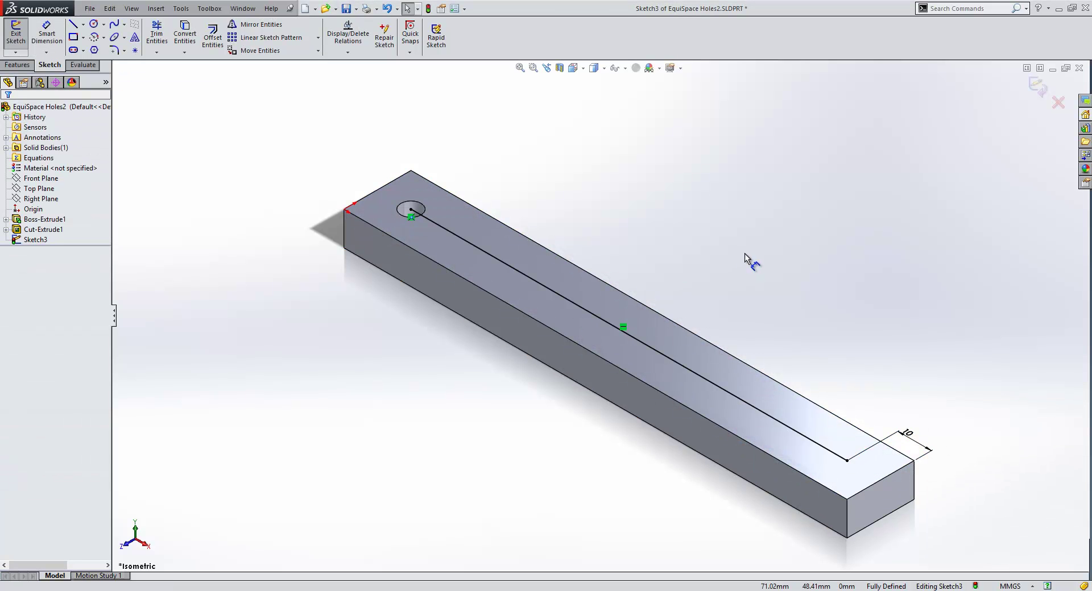
key("ctrl+b")
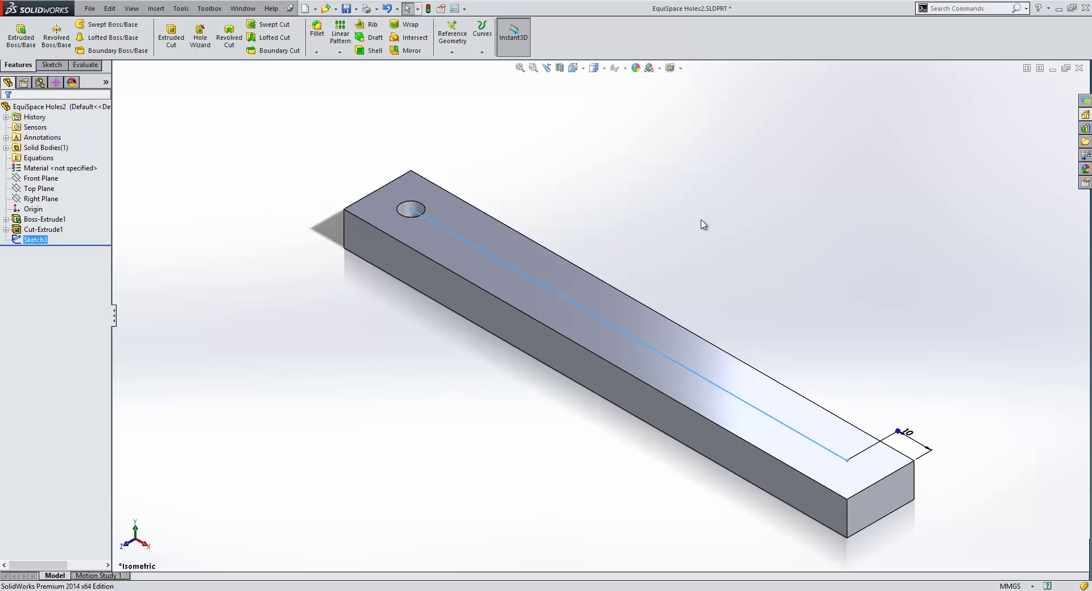
Set up a Curve Driven Pattern along Sketch3 with 6 equally spaced instances
key("s")
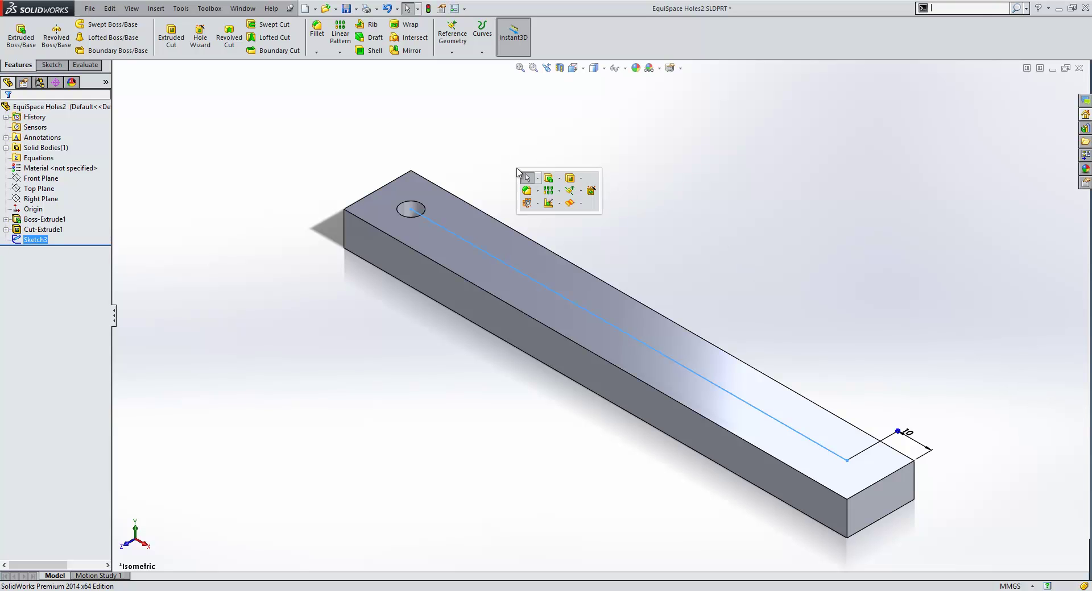
left_click(559, 191)
left_click(574, 238)
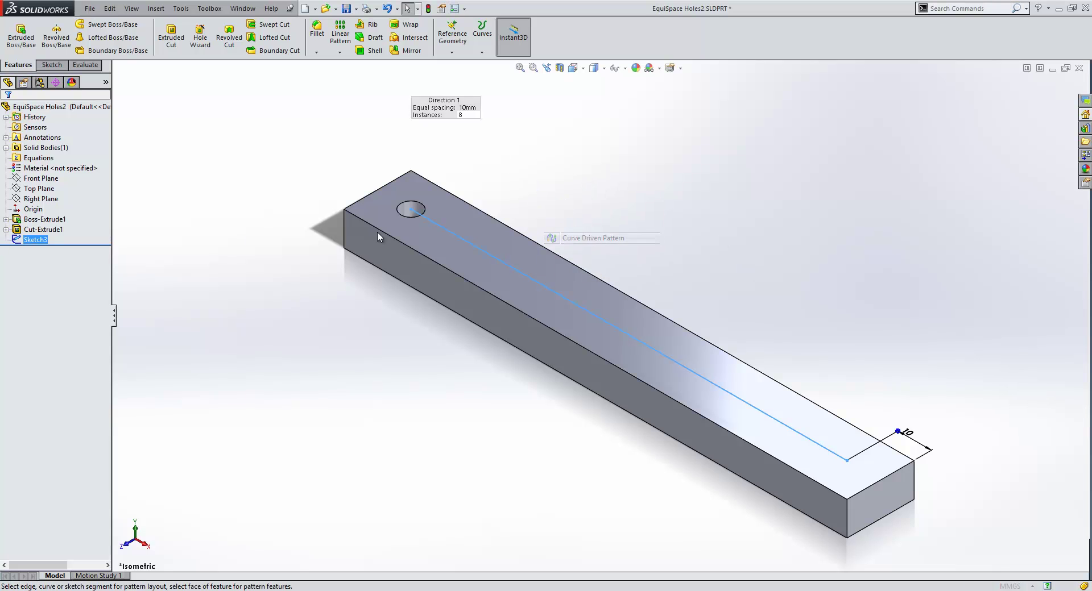
left_click(48, 149)
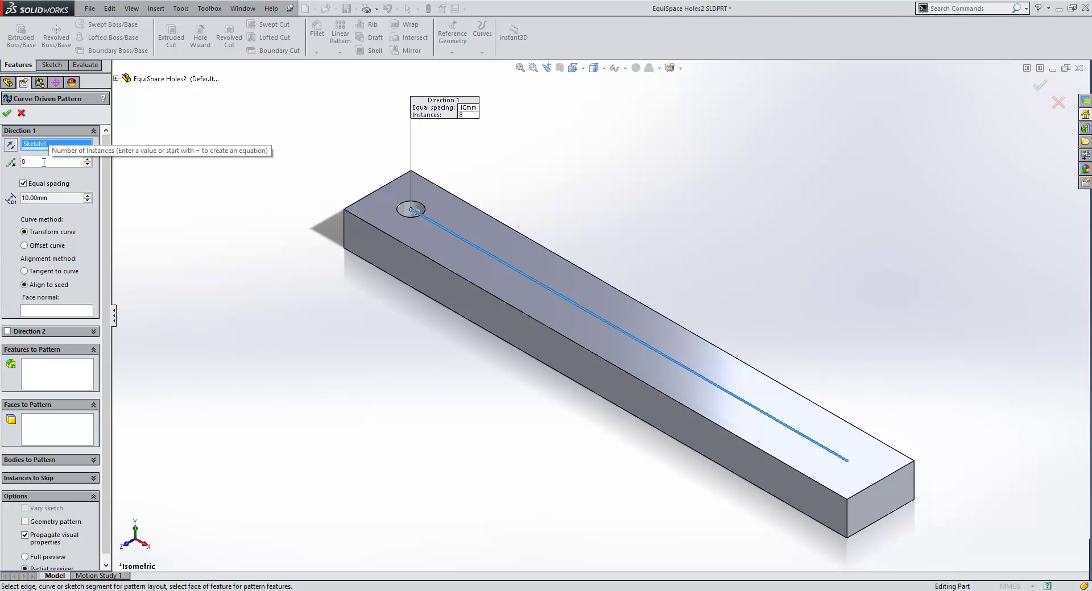
double_click(44, 162)
type("6")
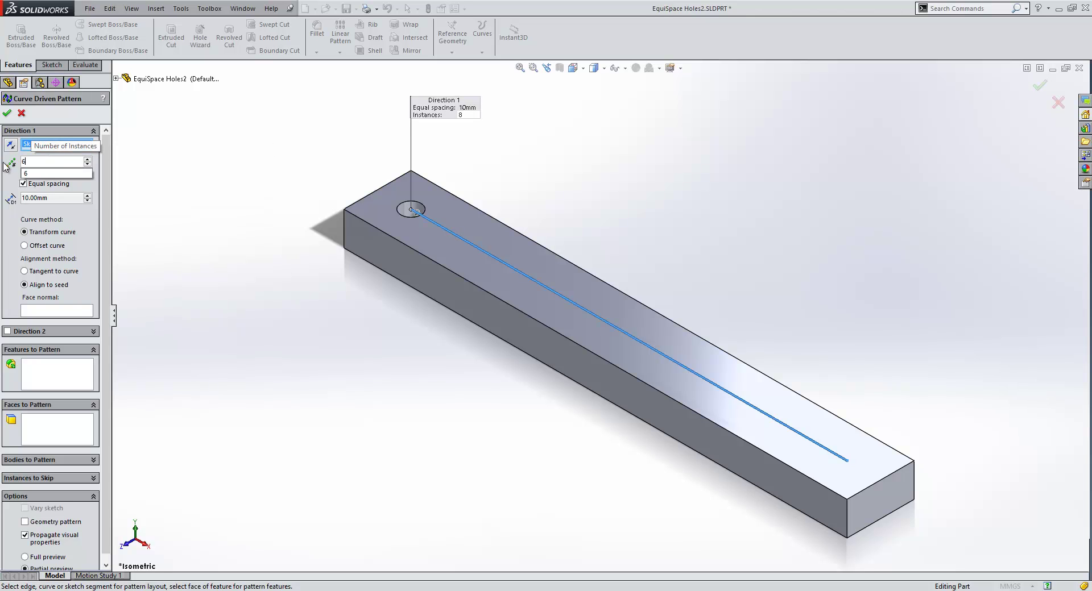
key("Return")
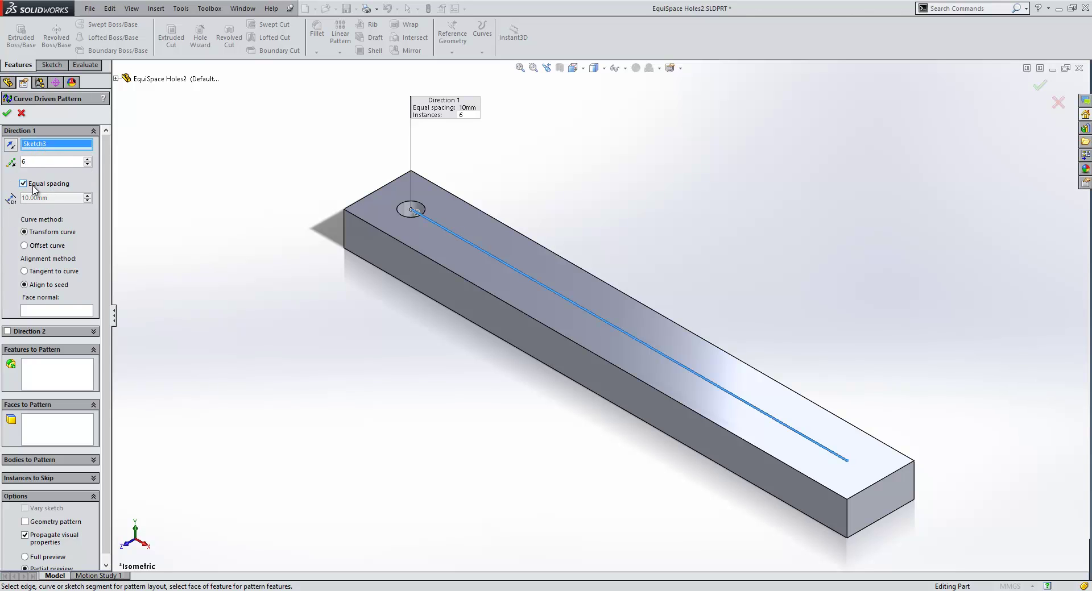
Pattern Cut-Extrude1 along the line to create CrvPattern1
left_click(47, 381)
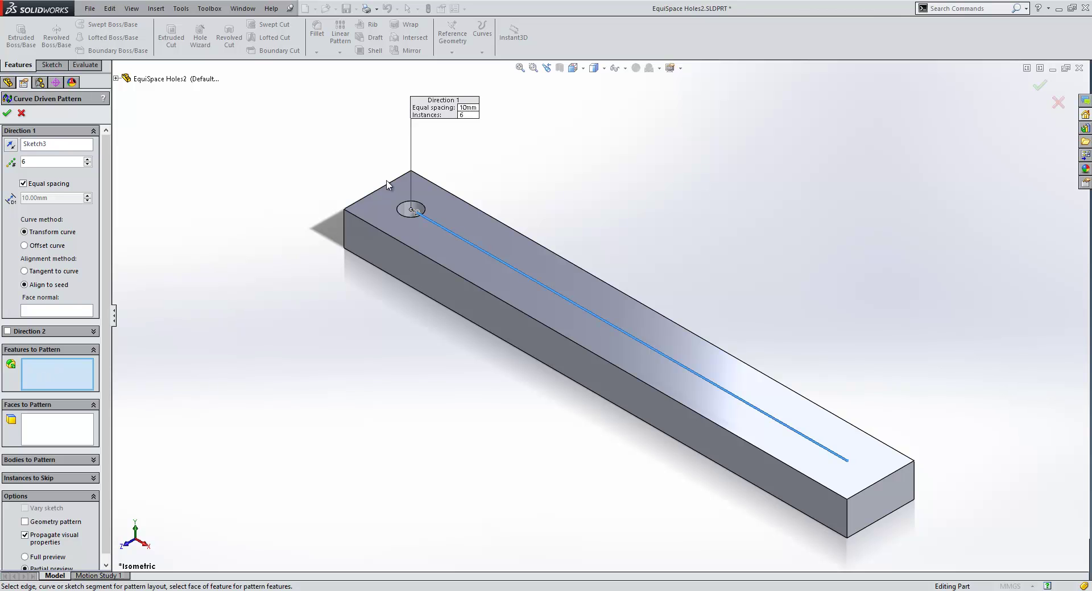
left_click(402, 210)
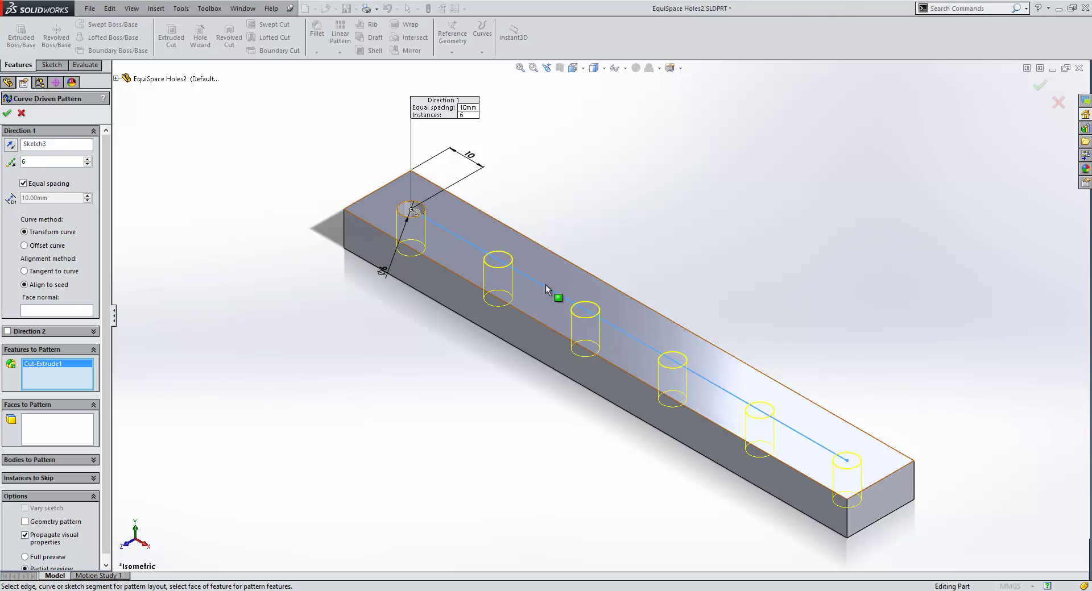
left_click(7, 115)
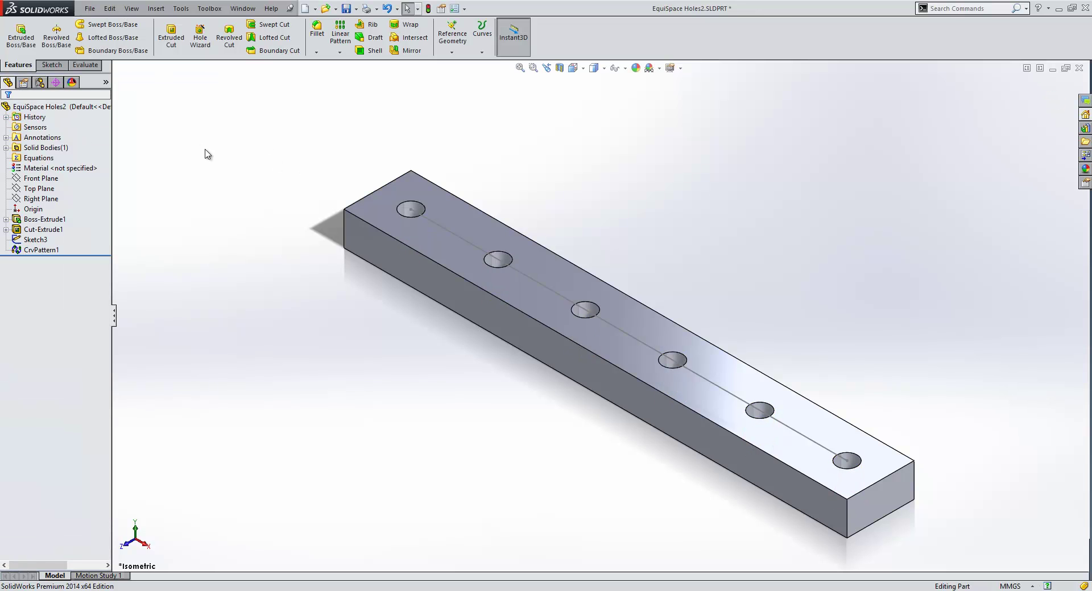
Lengthen the plate by dragging its Instant3D length handle
scroll(361, 377, "up", 2)
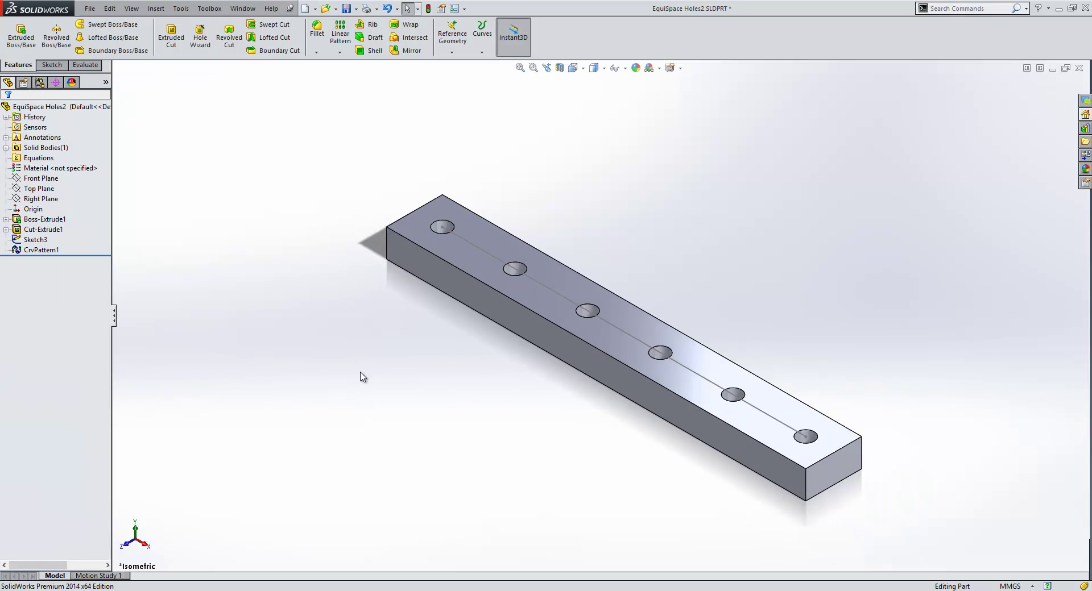
left_click(623, 374)
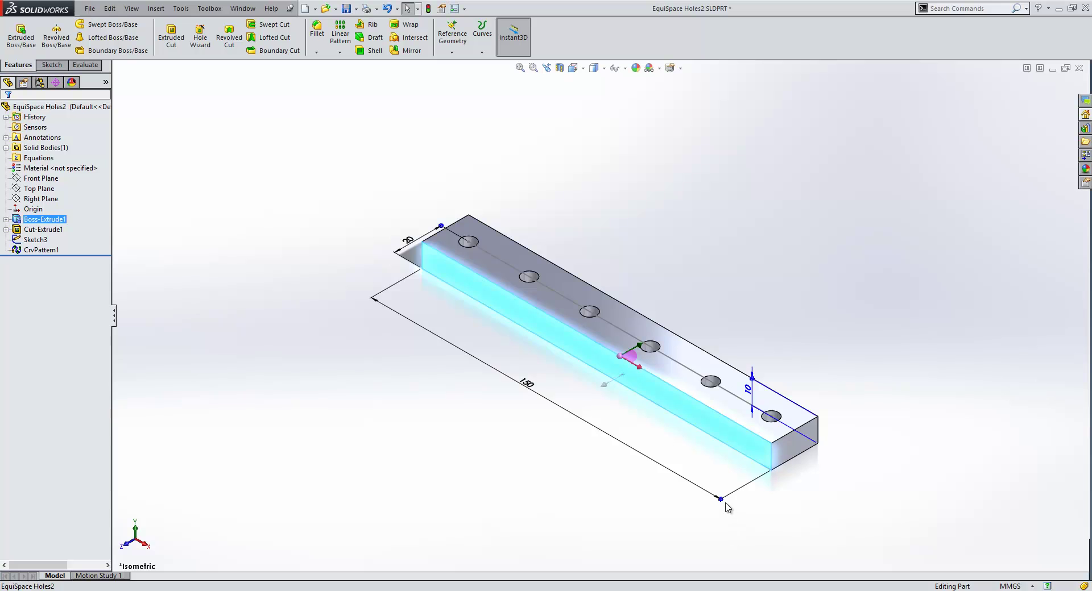
mouse_move(728, 506)
left_mouse_down()
mouse_move(763, 529)
mouse_move(701, 501)
mouse_move(710, 505)
left_mouse_up()
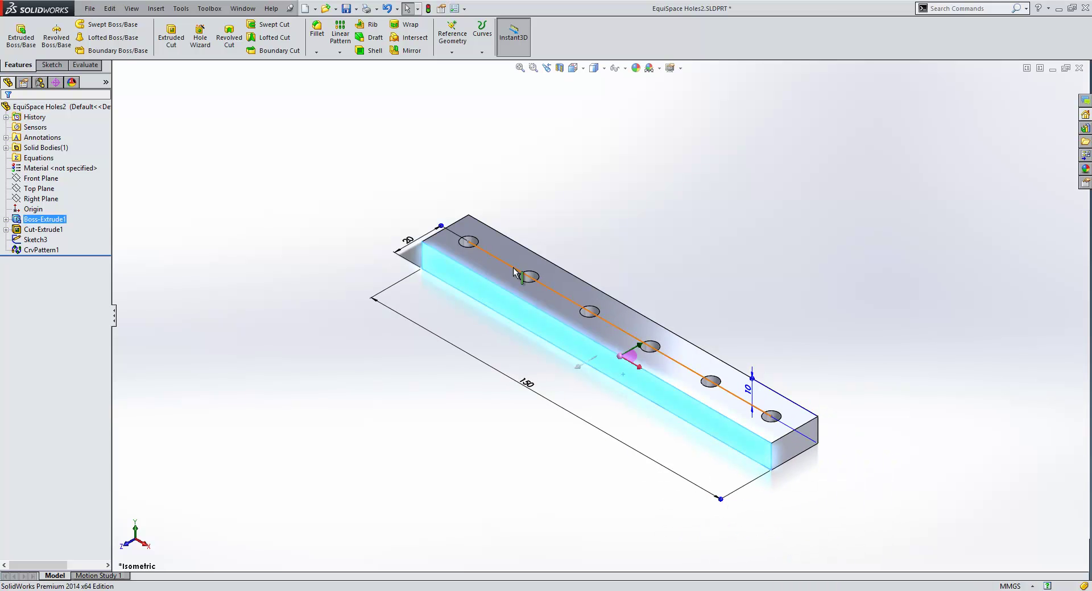
Change CrvPattern1's instance count to 10 and clear the selection
left_click(529, 283)
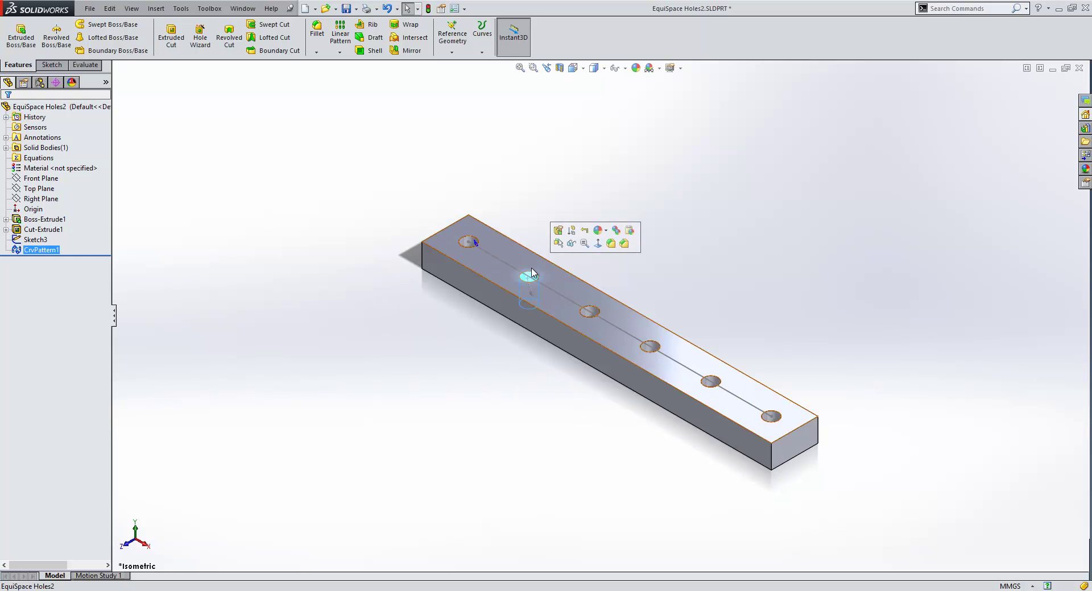
left_click(468, 242)
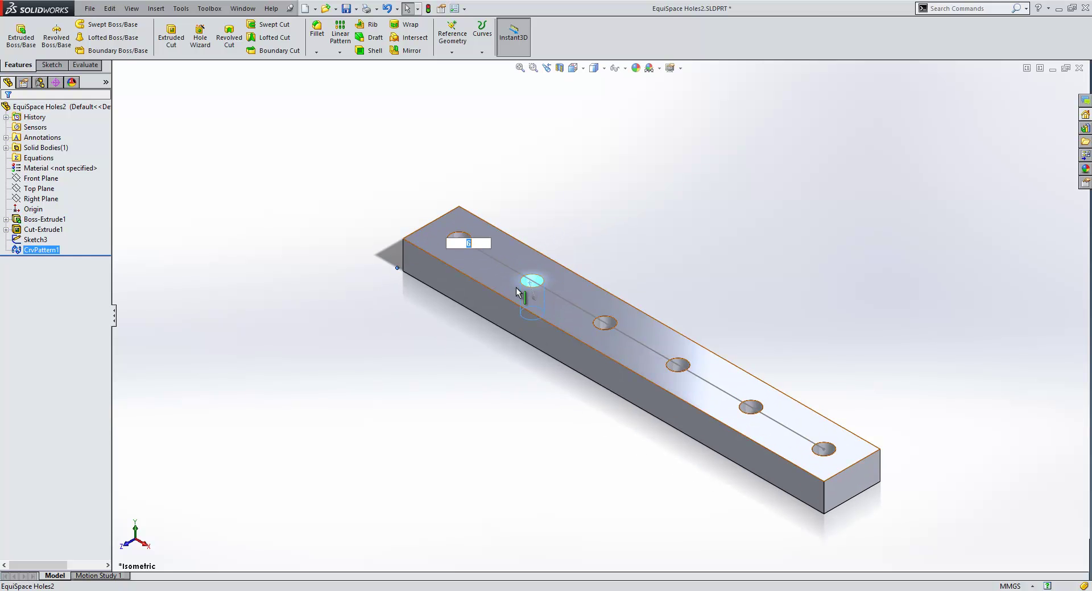
type("10")
key("Return")
left_click(792, 215)
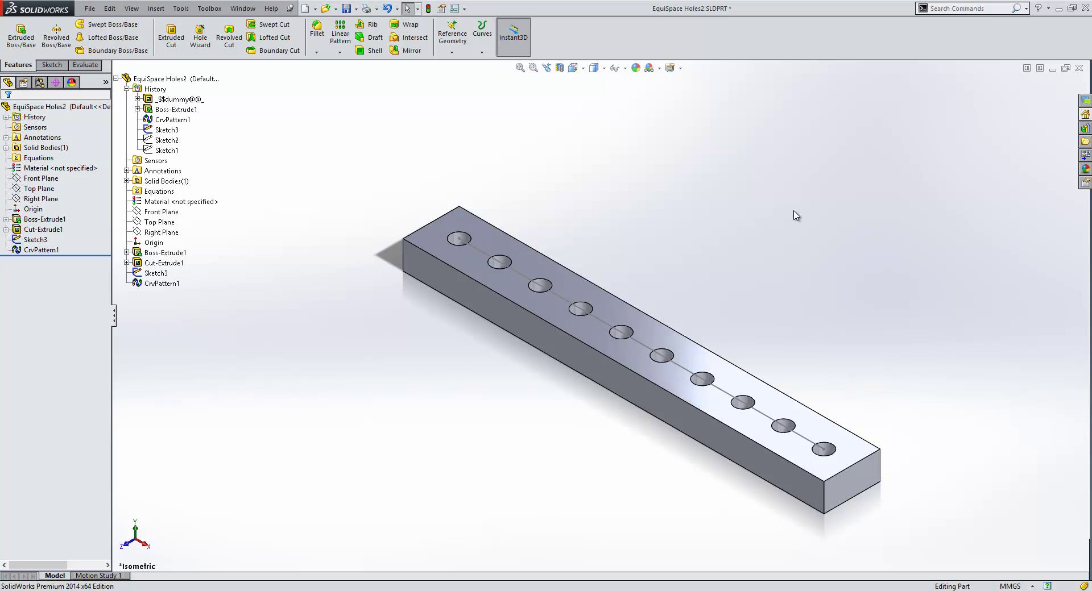